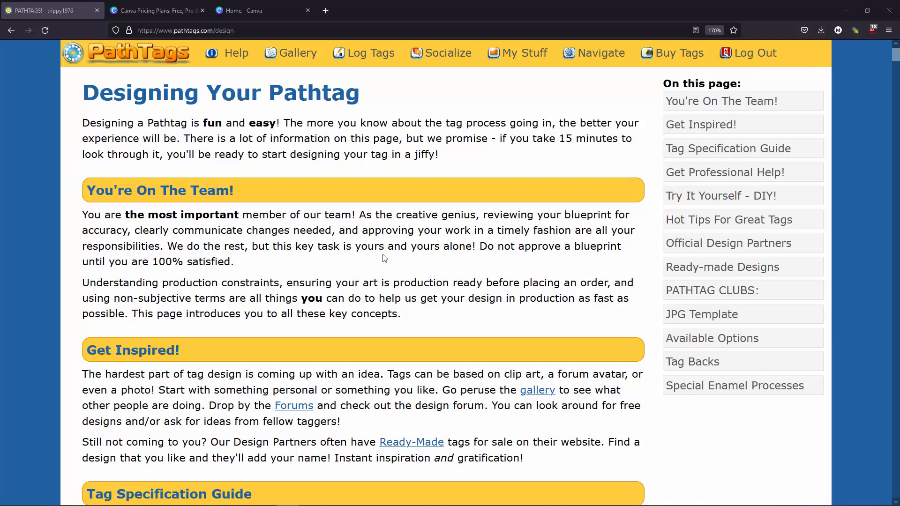
# - Review the DIY design section and its Pathtag border pack, and compare the plans on the Canva pricing page
pyautogui.click(692, 202)
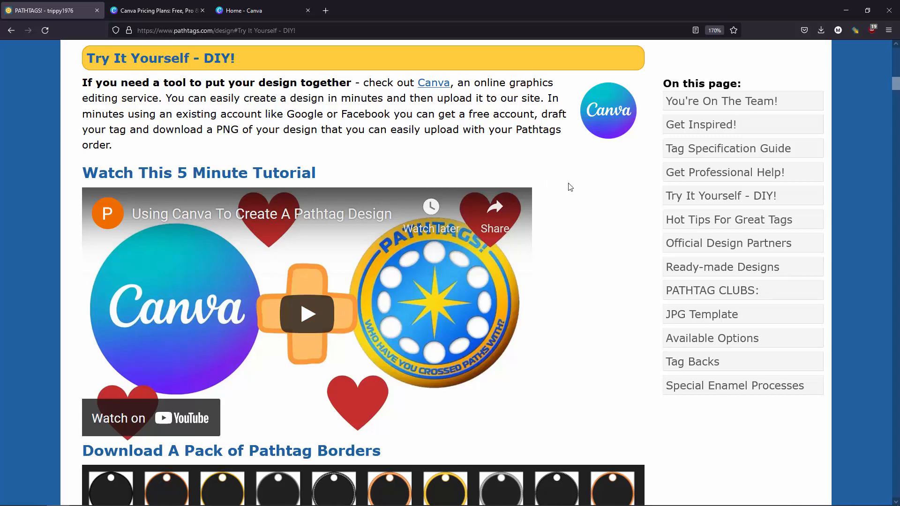
pyautogui.scroll(-6, 570, 186)
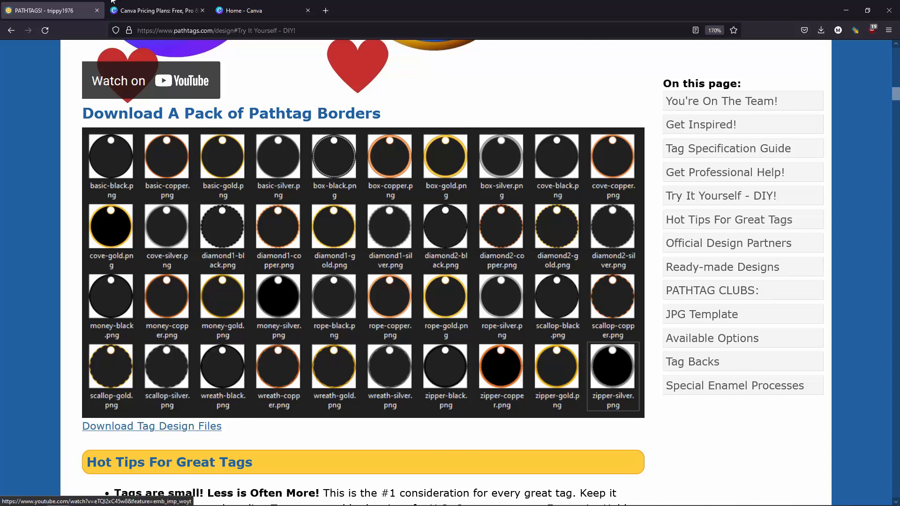
pyautogui.click(150, 6)
pyautogui.scroll(1, 259, 219)
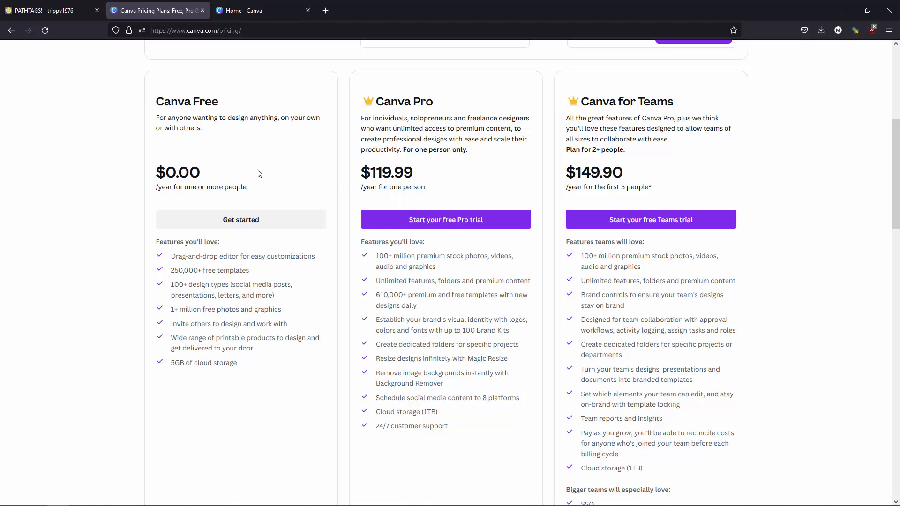
# - Create a blank Instagram Post (Square) design of 1080 × 1080 px from the Canva home page
pyautogui.click(236, 12)
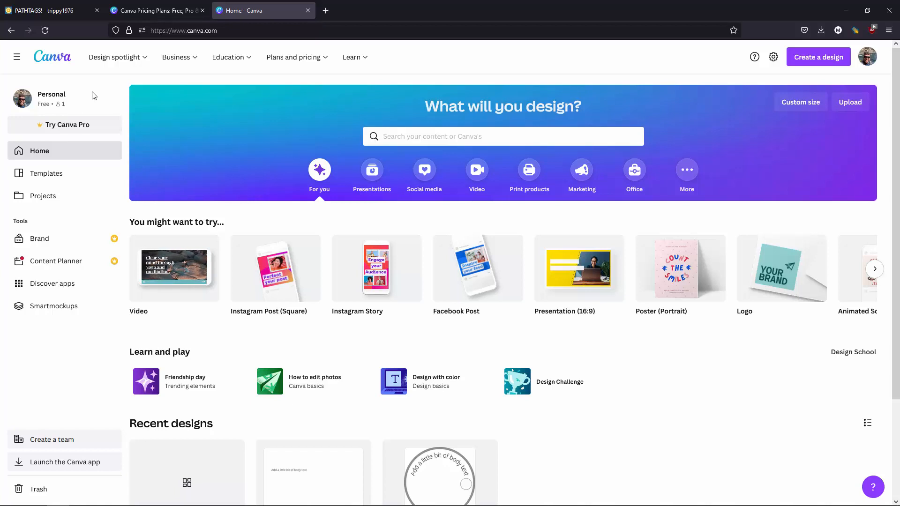
pyautogui.click(816, 61)
pyautogui.write('youtube')
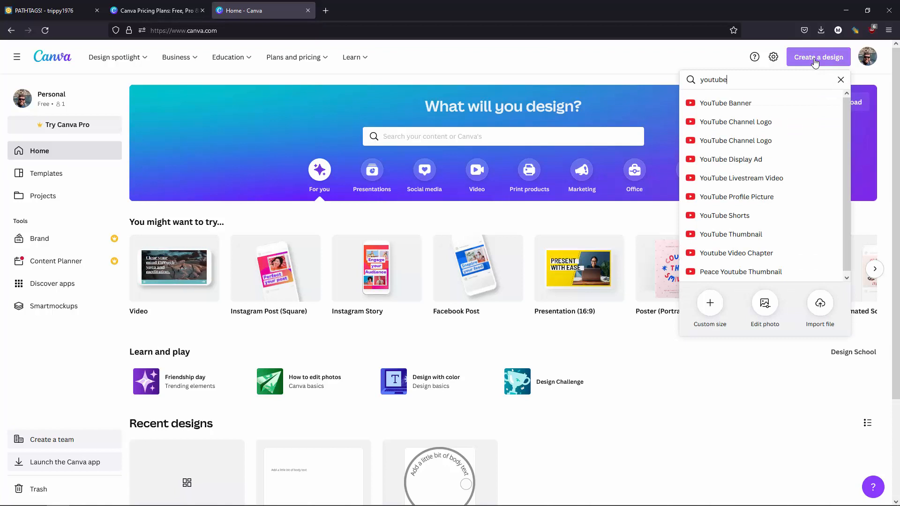
pyautogui.click(842, 80)
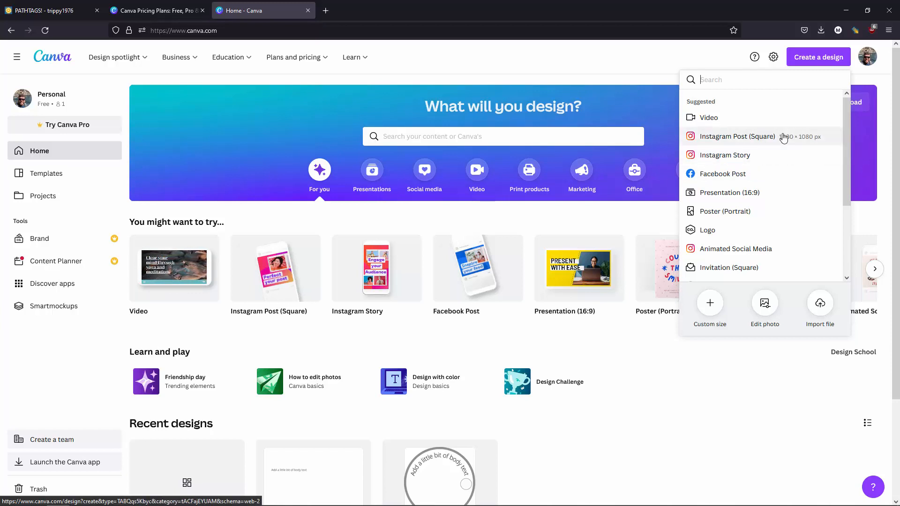
pyautogui.click(745, 140)
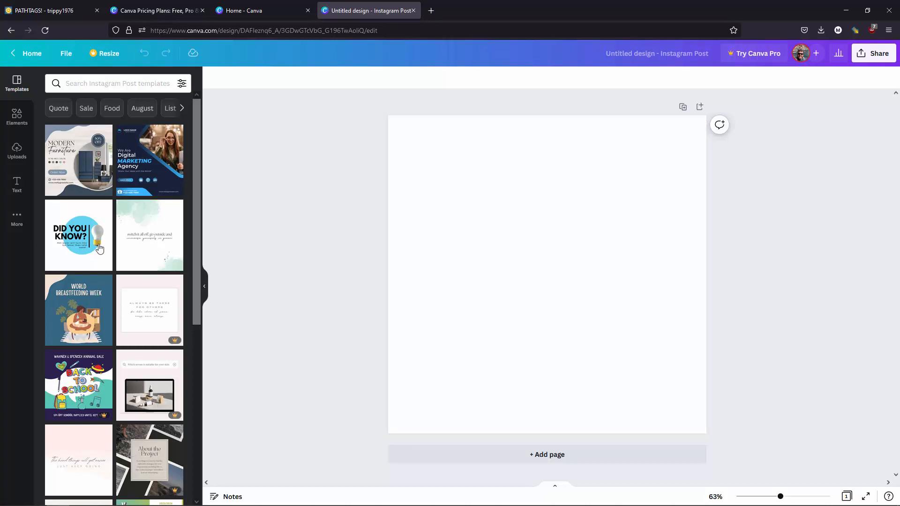
# - Upload the border image wreath-silver.png from the tagdesignfiles folder to the design's uploads
pyautogui.click(10, 161)
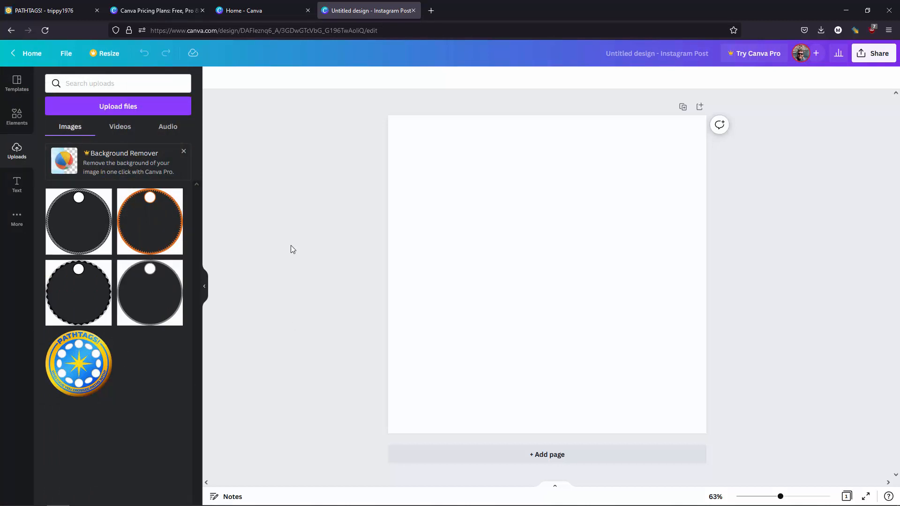
pyautogui.hotkey('alt', 'Tab')
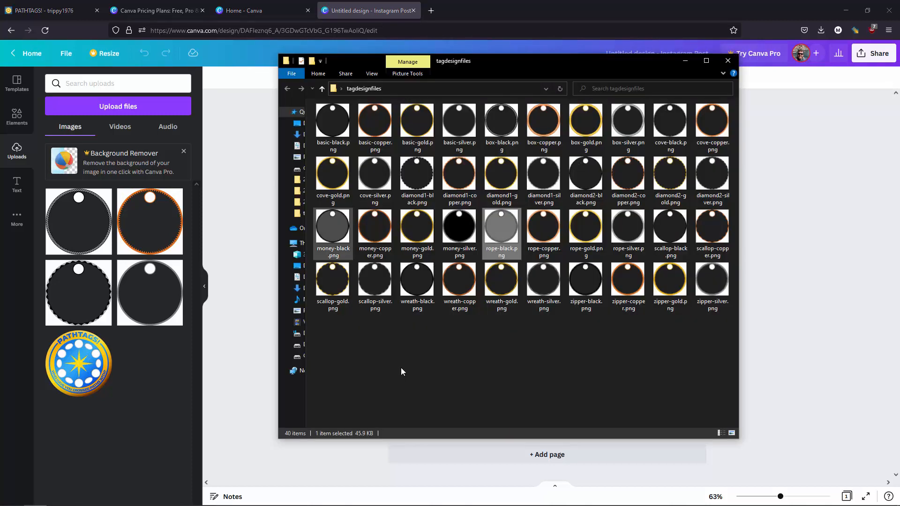
pyautogui.click(392, 359)
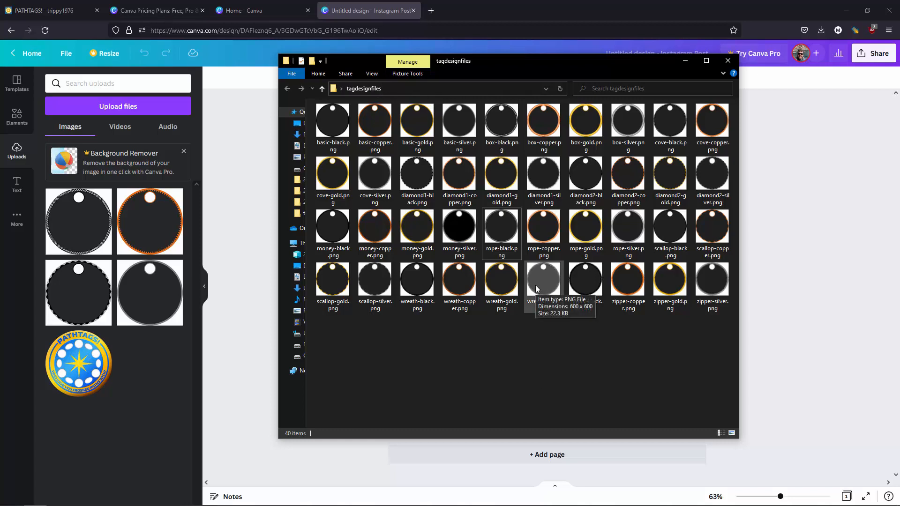
pyautogui.moveTo(536, 285); pyautogui.dragTo(156, 381)
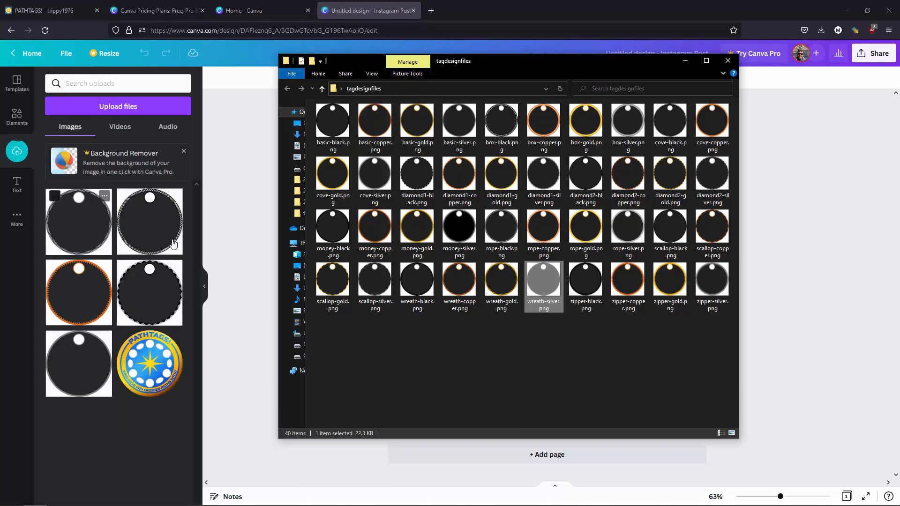
pyautogui.click(236, 224)
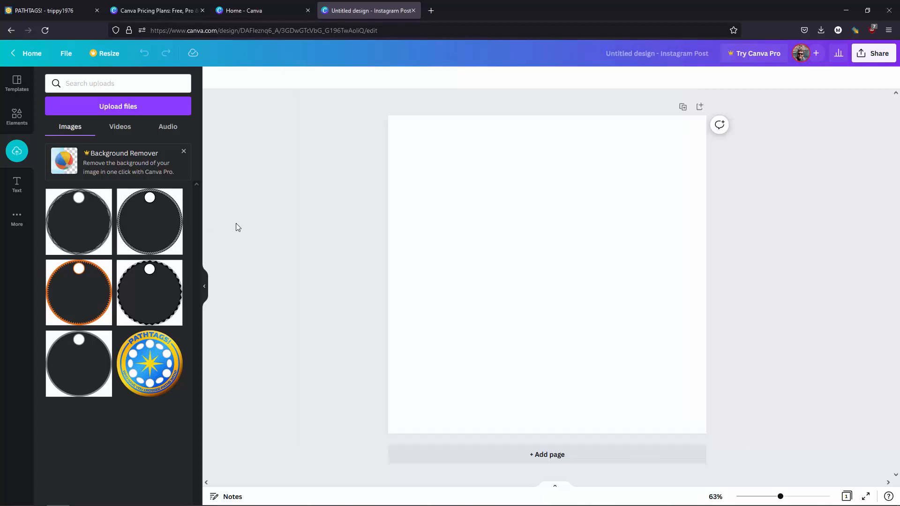
# - Place the uploaded silver wreath border on the page and enlarge it to nearly fill the square
pyautogui.click(83, 228)
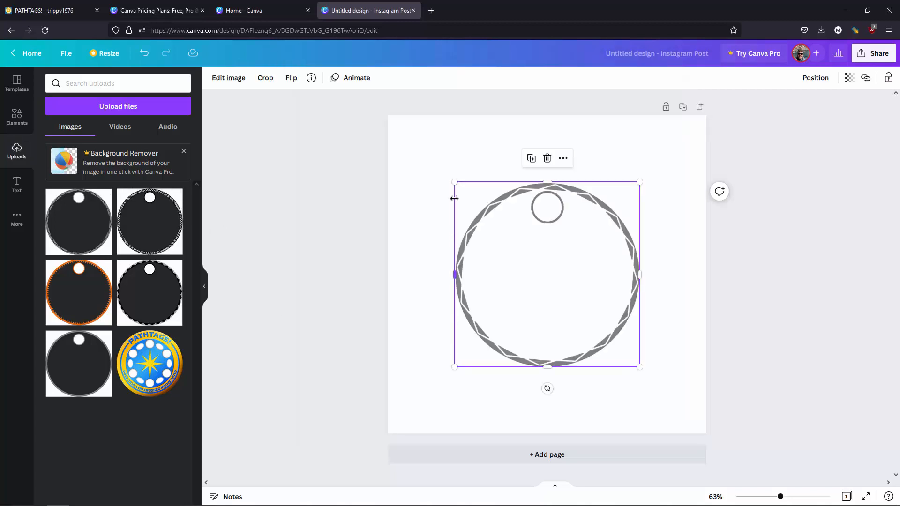
pyautogui.moveTo(446, 169); pyautogui.dragTo(397, 124)
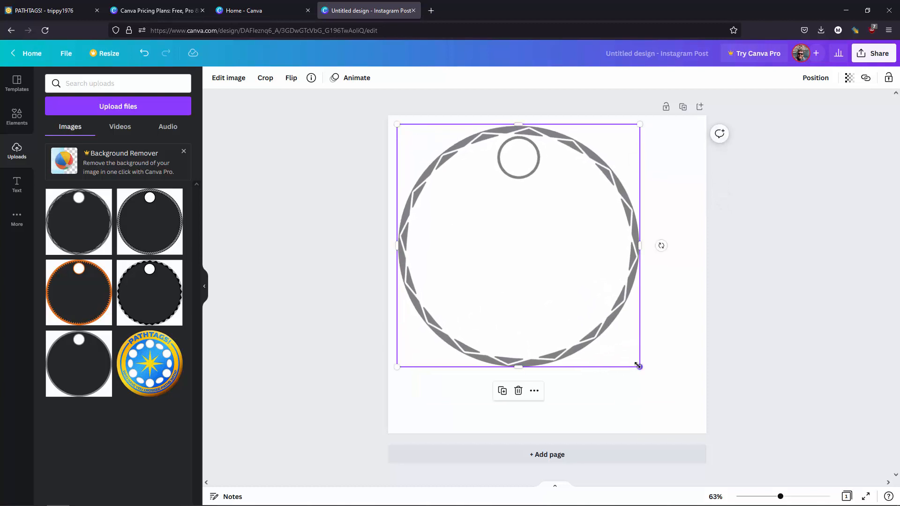
pyautogui.moveTo(639, 366); pyautogui.dragTo(691, 426)
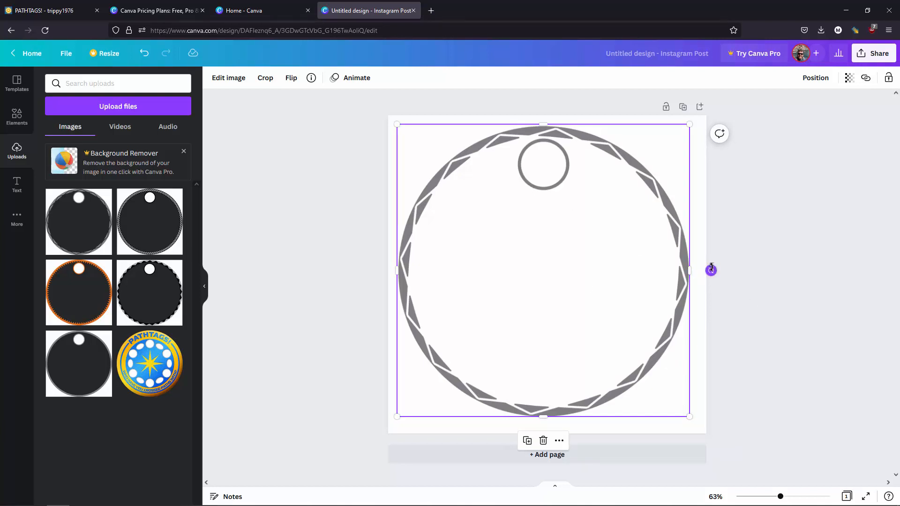
# - Rotate the silver wreath border to about 95° so its hole sits on the right side
pyautogui.moveTo(711, 270); pyautogui.dragTo(533, 402)
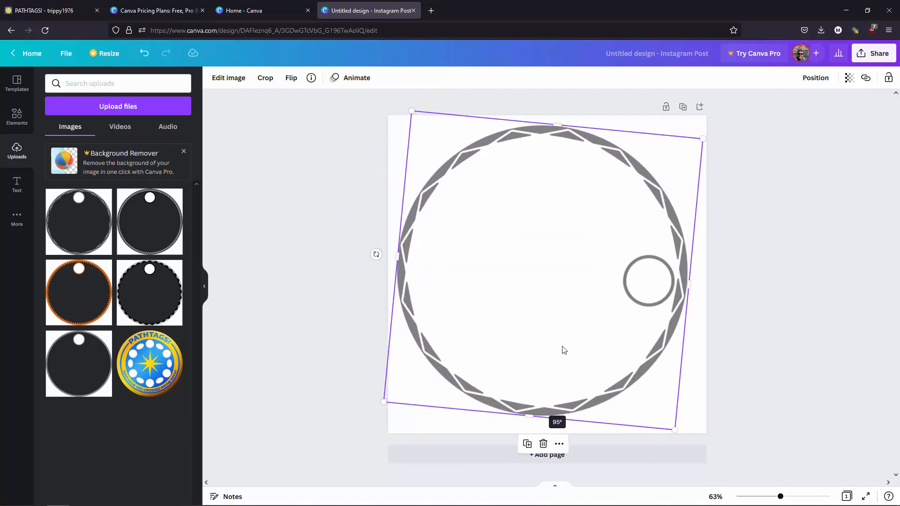
pyautogui.click(760, 202)
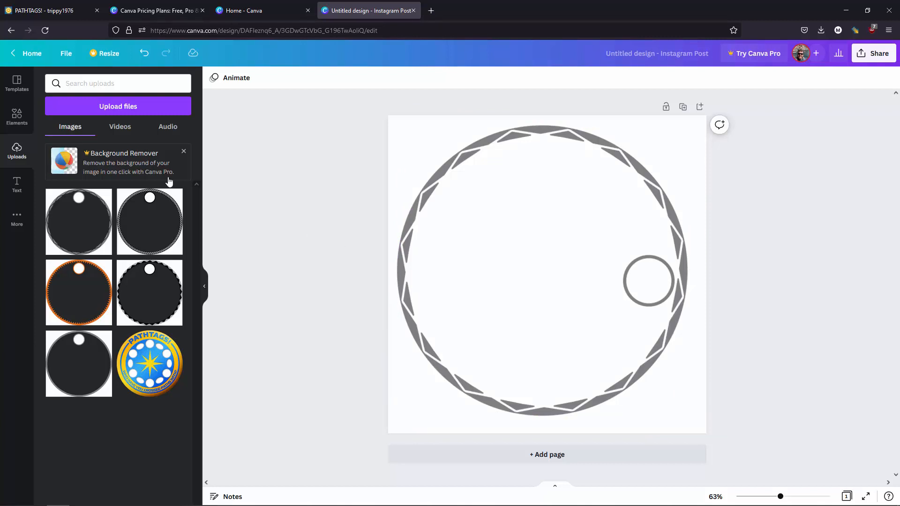
# - Add a body text box to the page with its placeholder wording and select all of its text
pyautogui.click(17, 186)
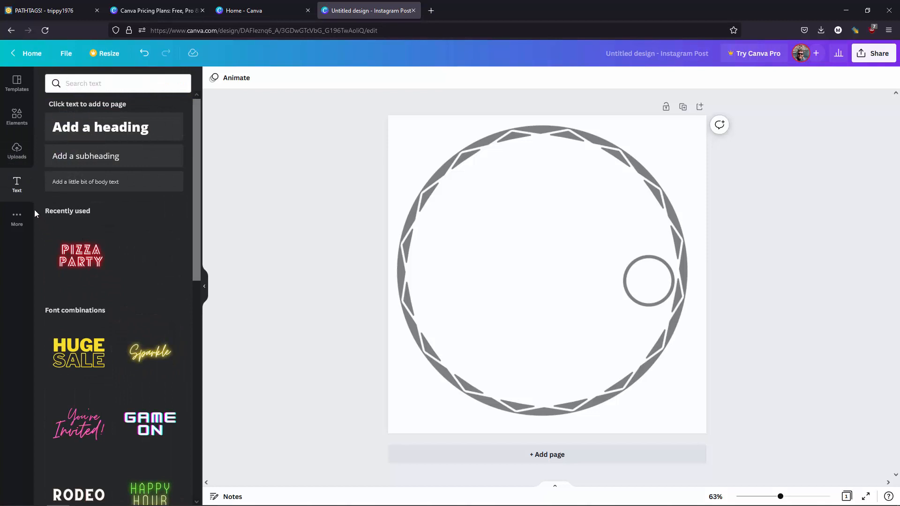
pyautogui.click(98, 182)
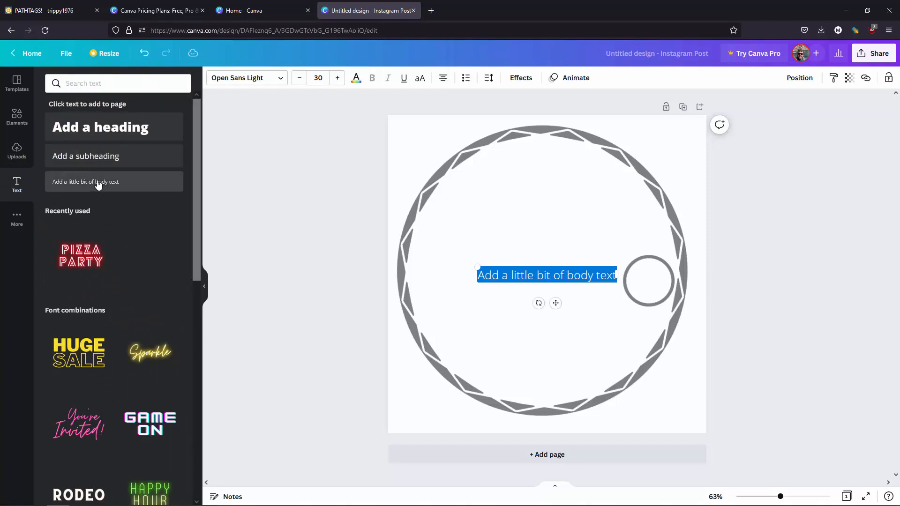
pyautogui.click(515, 281)
pyautogui.tripleClick(515, 279)
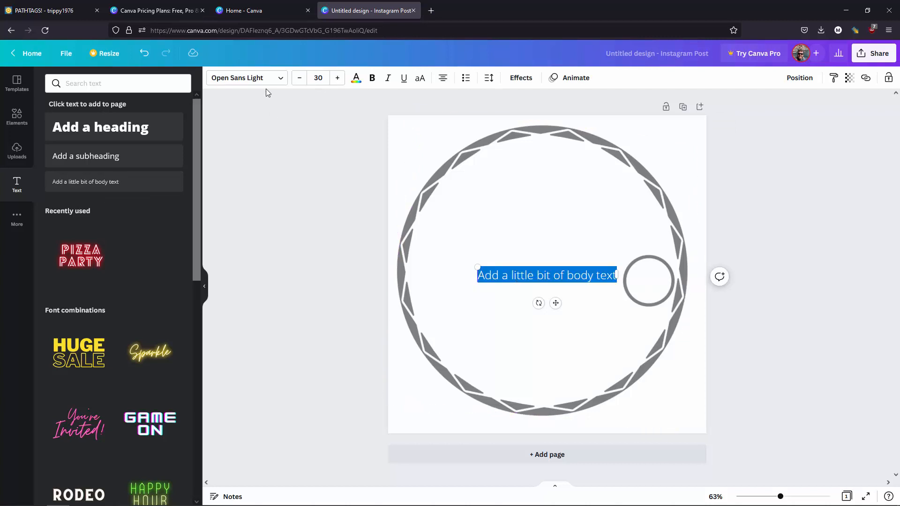
# - Set the body text to the Michroma font and raise its size to 36
pyautogui.click(283, 82)
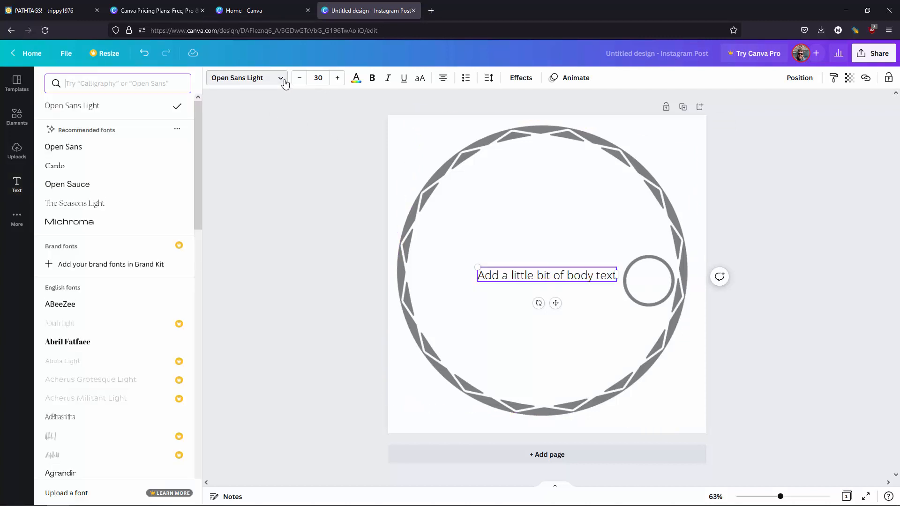
pyautogui.click(81, 224)
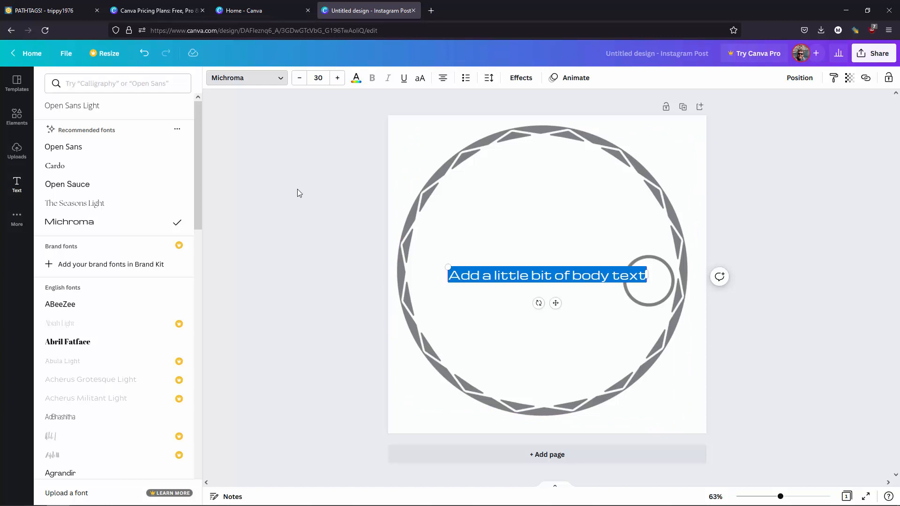
pyautogui.click(337, 78)
pyautogui.click(337, 77)
pyautogui.click(337, 78)
pyautogui.click(337, 77)
pyautogui.click(337, 78)
pyautogui.click(337, 78)
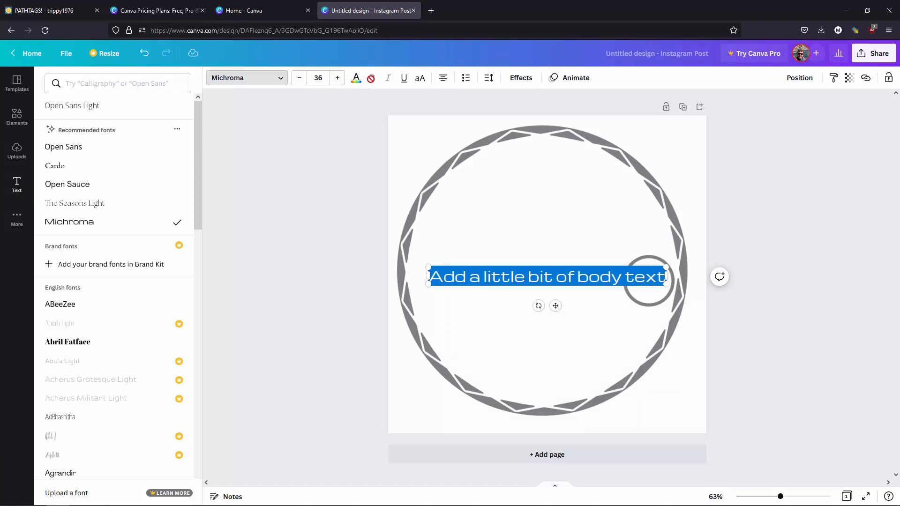
# - Change the body text's font to Open Sans and make it bold
pyautogui.click(530, 274)
pyautogui.hotkey('ctrl', 'a')
pyautogui.click(83, 149)
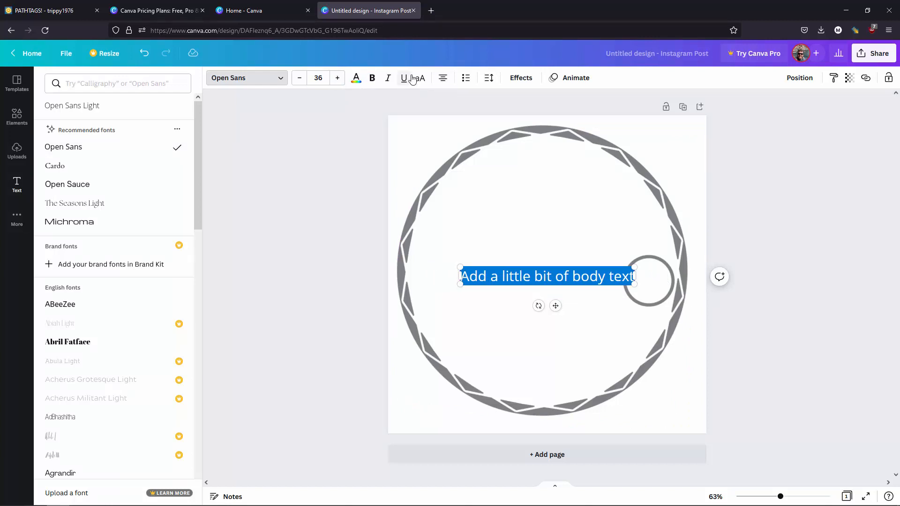
pyautogui.click(372, 78)
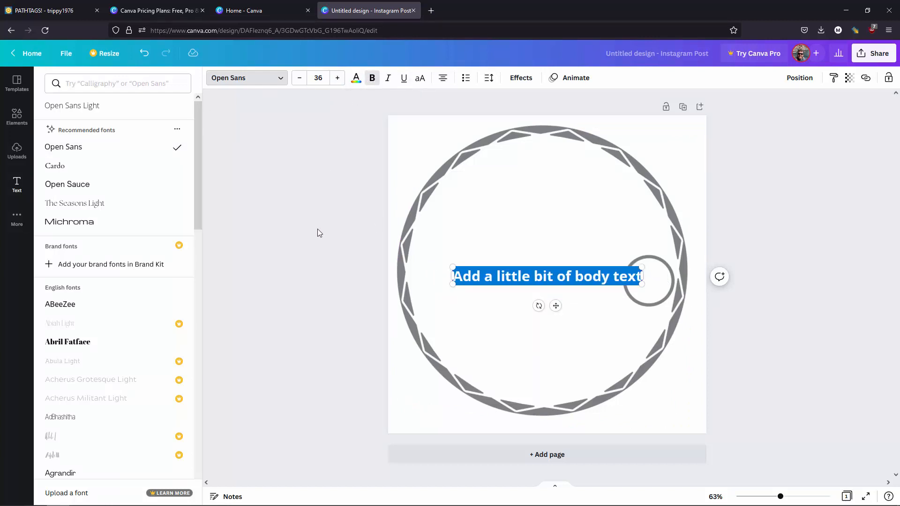
pyautogui.click(304, 214)
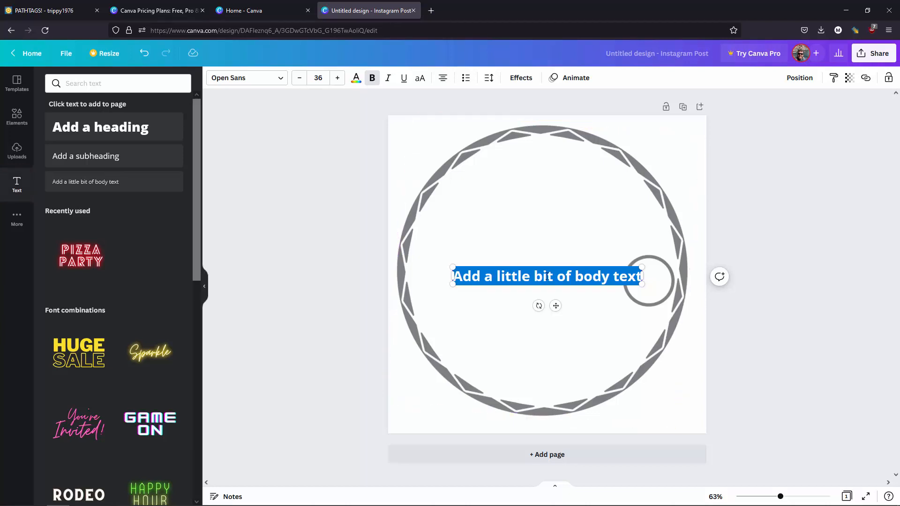
# - Apply the Curve shape effect to the body text with a curve value of 53
pyautogui.click(518, 80)
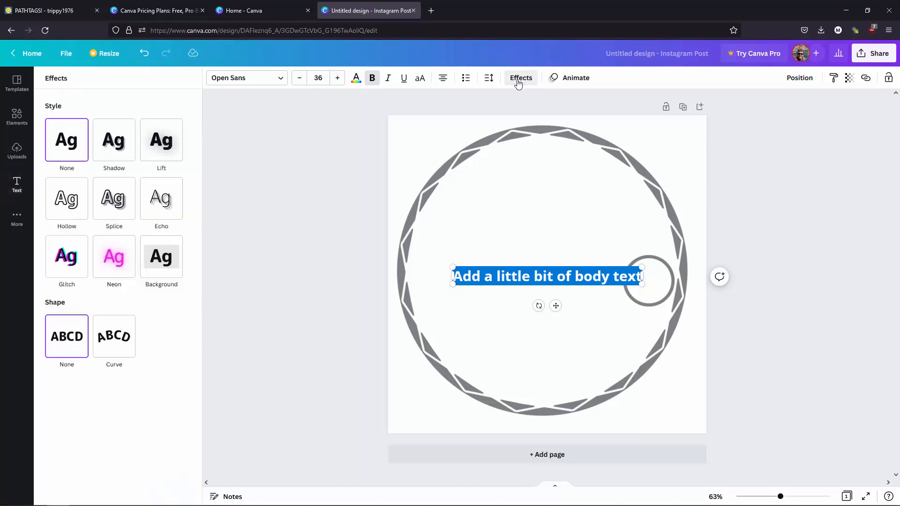
pyautogui.click(109, 347)
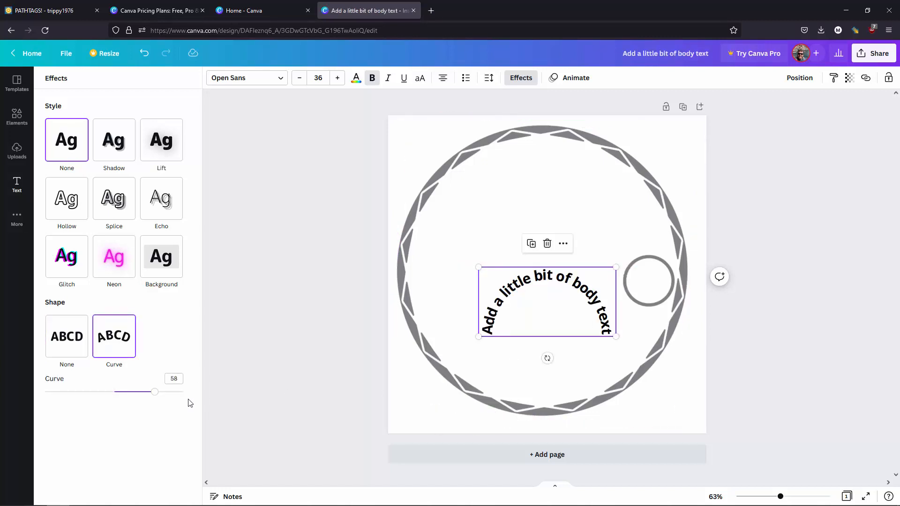
pyautogui.moveTo(155, 392)
pyautogui.mouseDown()
pyautogui.moveTo(143, 395)
pyautogui.moveTo(153, 395)
pyautogui.mouseUp()
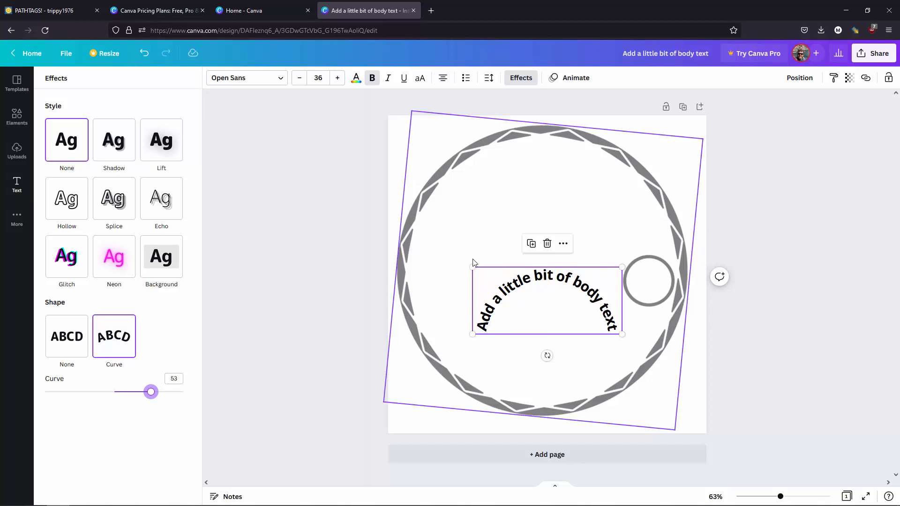
# - Enlarge the curved text to a font size of about 69.8 and move it up into the upper half of the border
pyautogui.moveTo(473, 267); pyautogui.dragTo(393, 232)
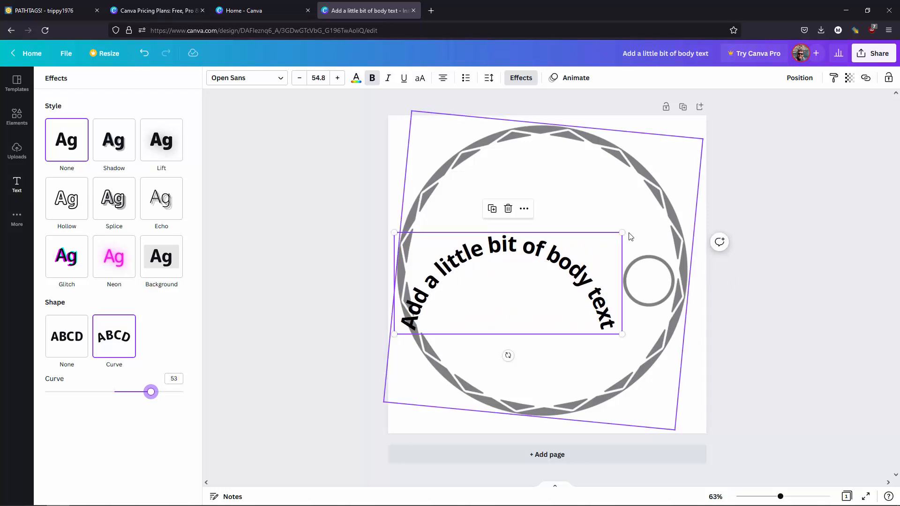
pyautogui.moveTo(622, 233); pyautogui.dragTo(683, 207)
pyautogui.moveTo(580, 263); pyautogui.dragTo(581, 203)
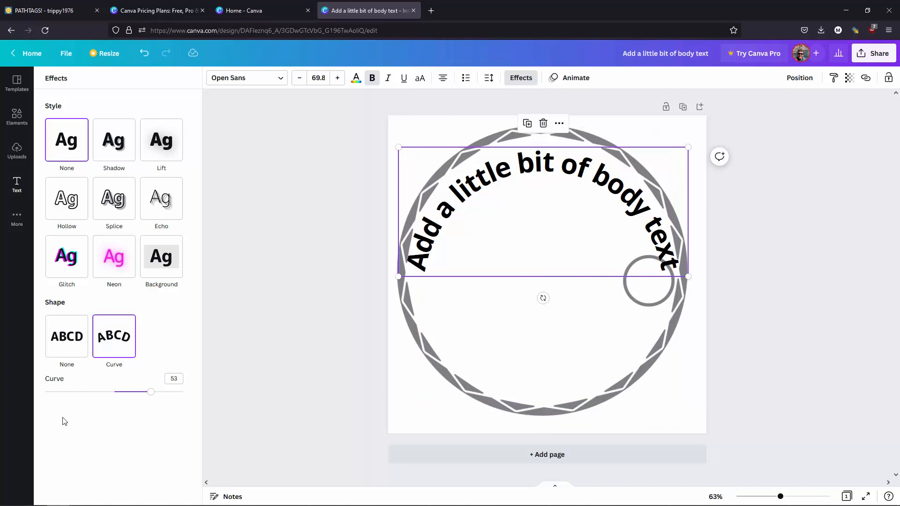
# - Set the text's curve to 57 and nudge the text up to follow the border's inner edge
pyautogui.click(148, 395)
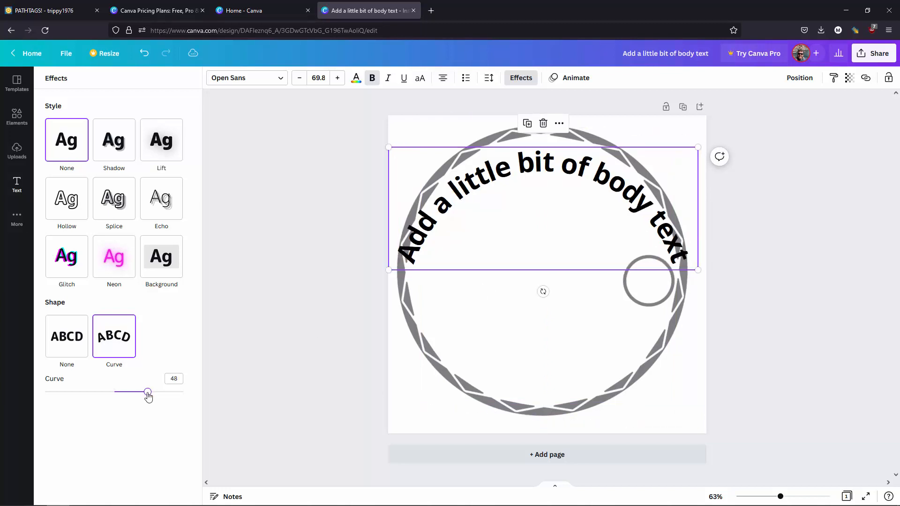
pyautogui.moveTo(149, 396); pyautogui.dragTo(154, 398)
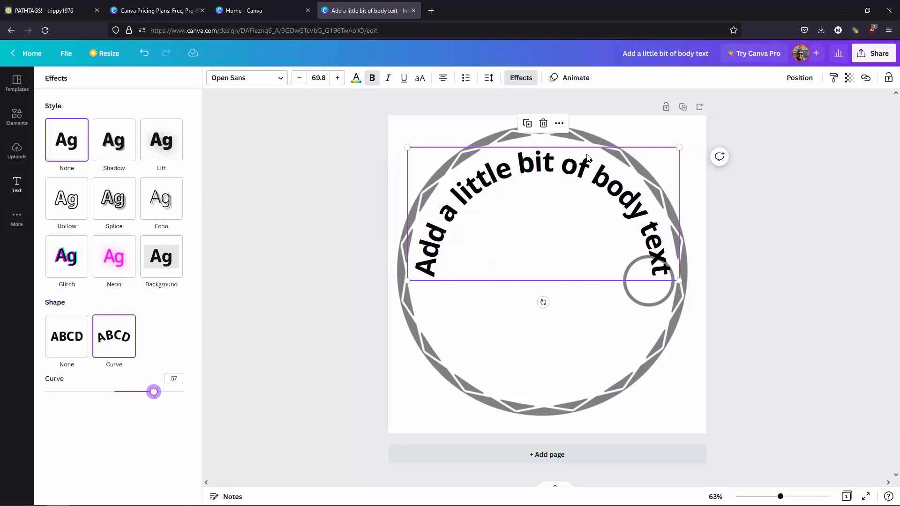
pyautogui.moveTo(590, 153); pyautogui.dragTo(589, 147)
# - Rotate the wreath border slightly further clockwise so its hole clears the end of the curved text
pyautogui.click(658, 357)
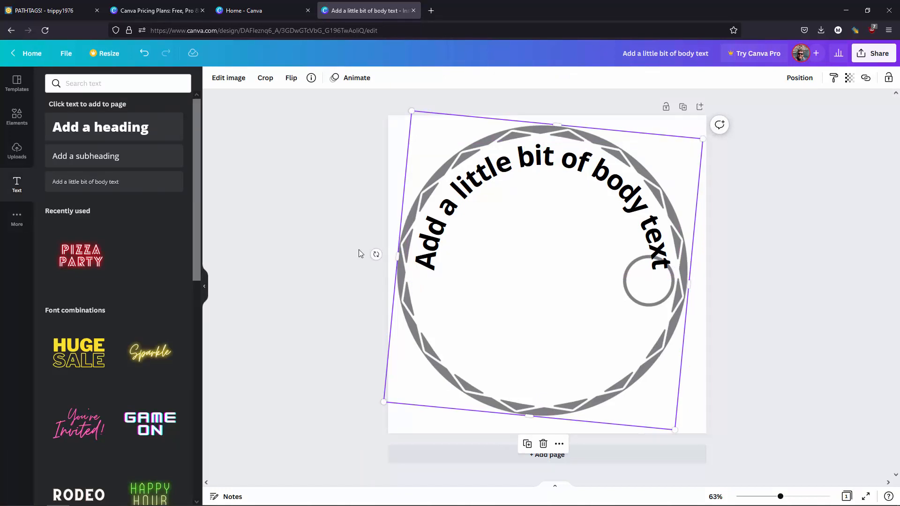
pyautogui.moveTo(376, 254); pyautogui.dragTo(383, 219)
pyautogui.click(753, 256)
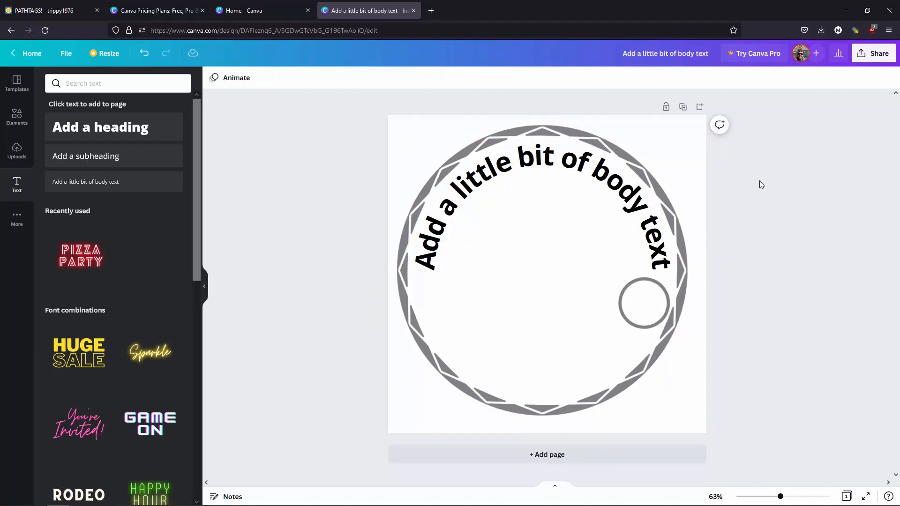
# - Download the design as a PNG at 1080 × 1080 px and dismiss the sharing popup
pyautogui.click(881, 54)
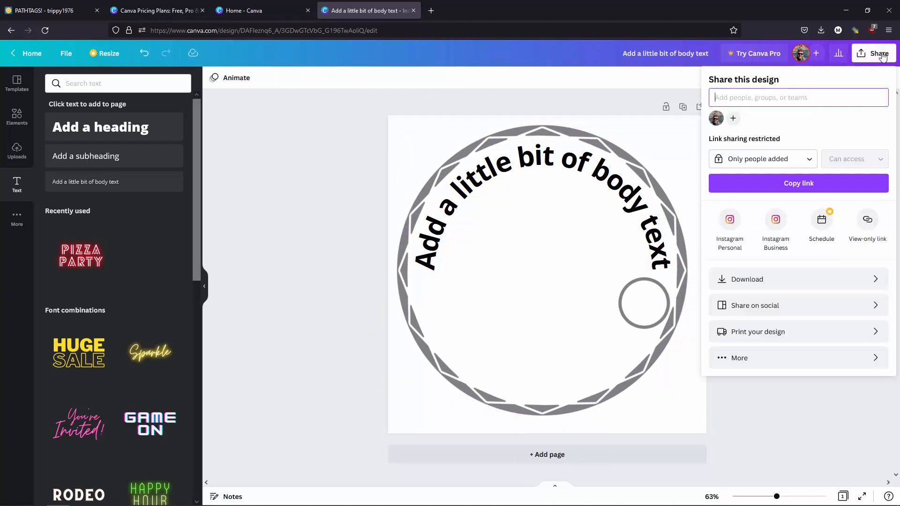
pyautogui.click(772, 279)
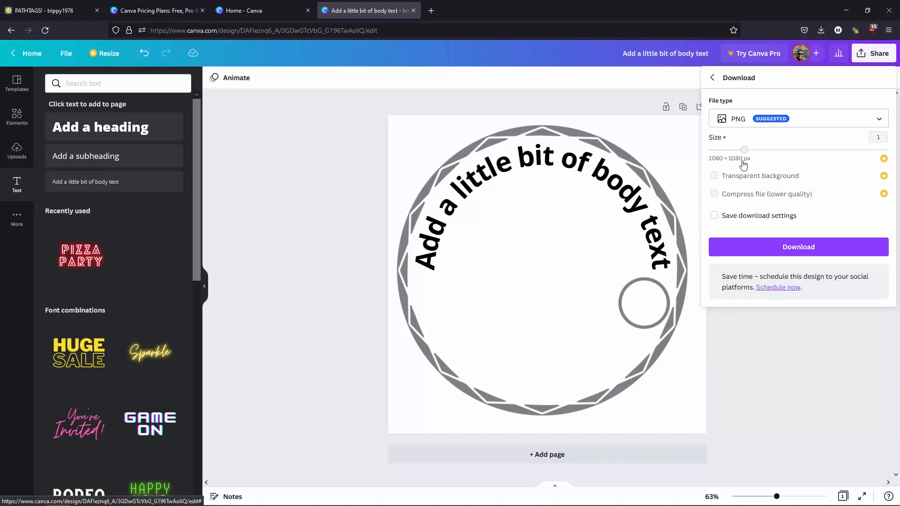
pyautogui.click(798, 247)
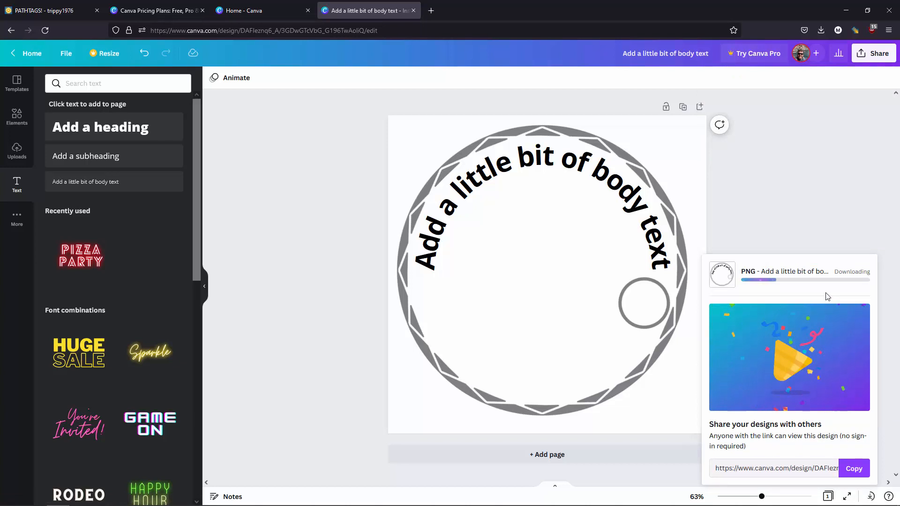
pyautogui.click(775, 218)
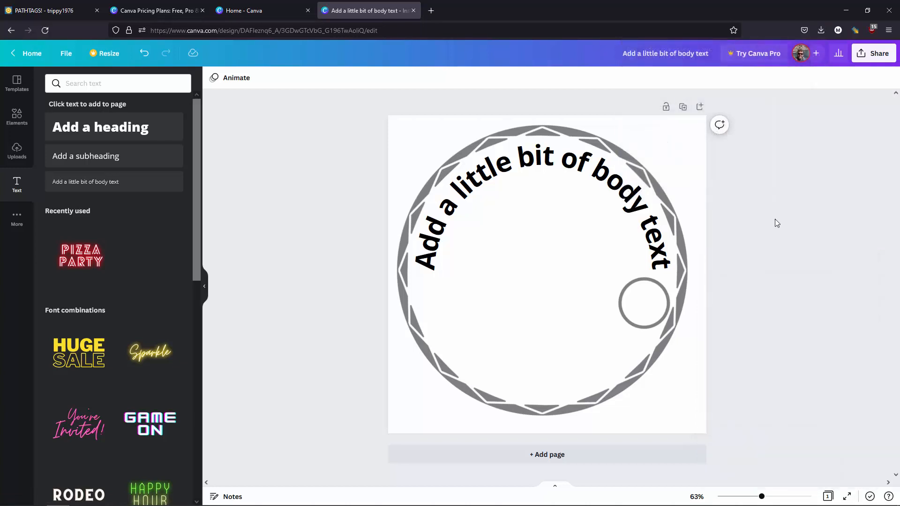